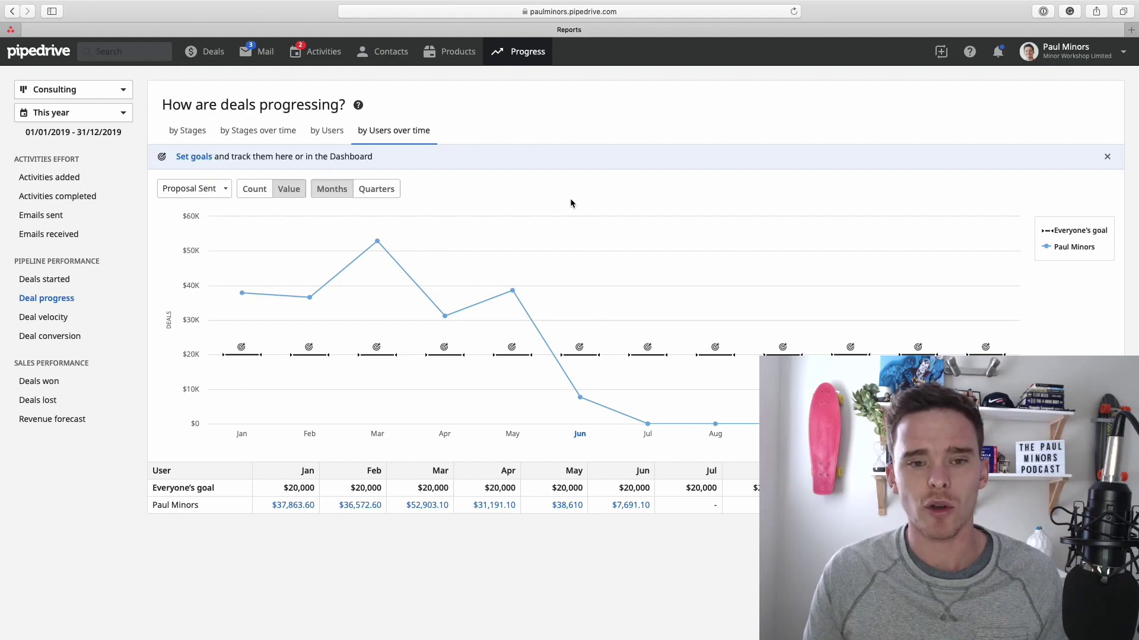
# - Open Goals, list the second user's goals, and expand the monthly 5 Proposal/Demo Calls goal
pyautogui.moveTo(528, 60)
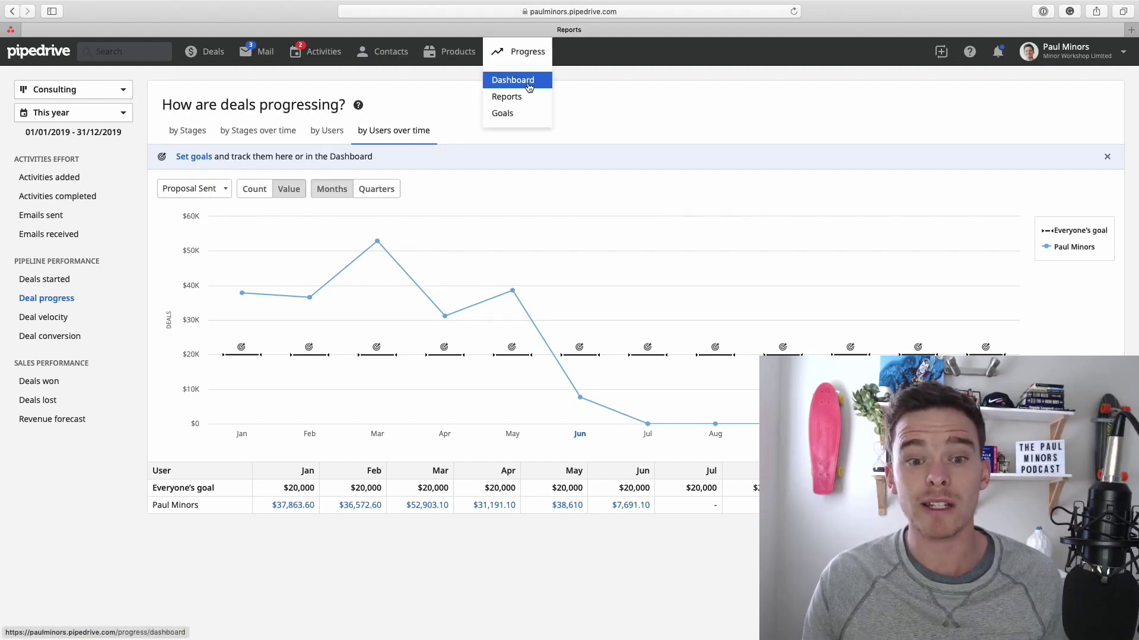
pyautogui.click(520, 117)
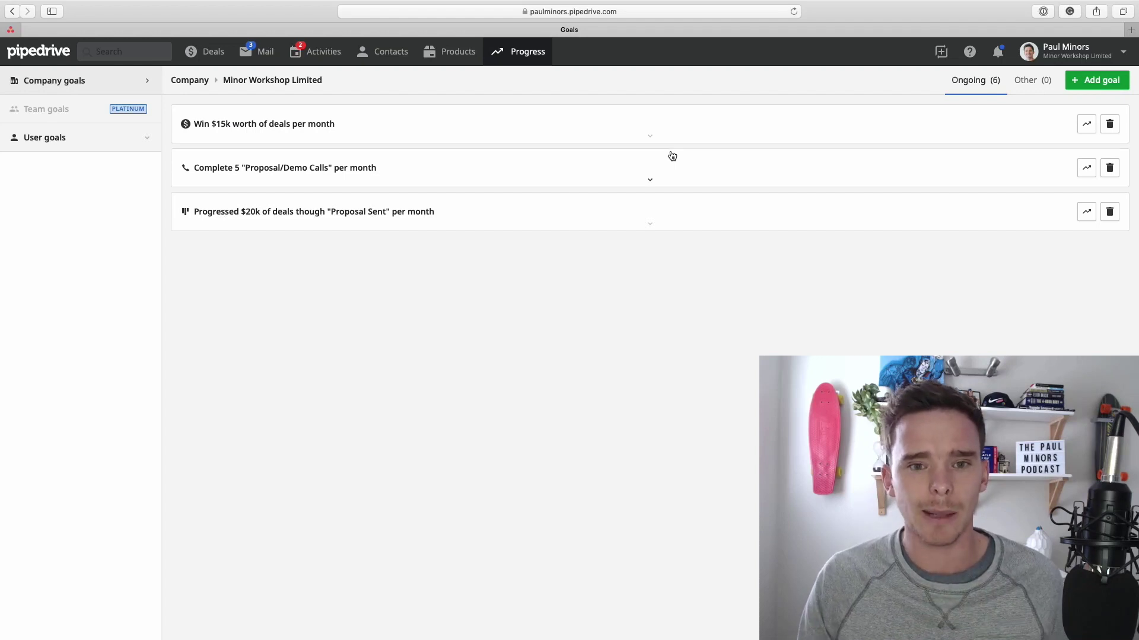
pyautogui.moveTo(526, 51)
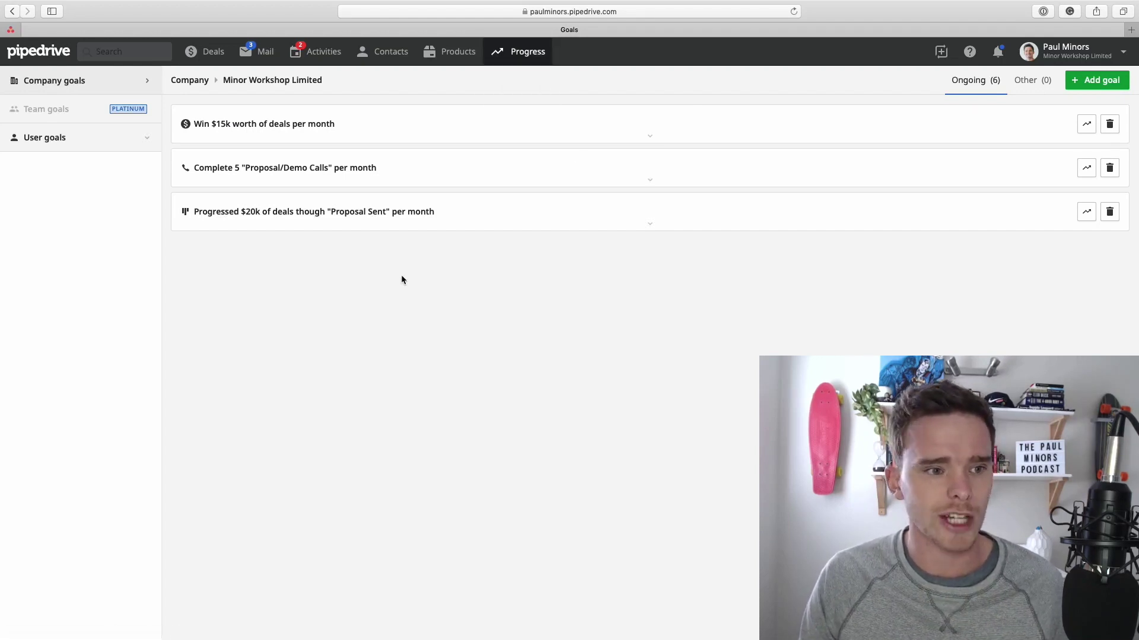
pyautogui.click(104, 87)
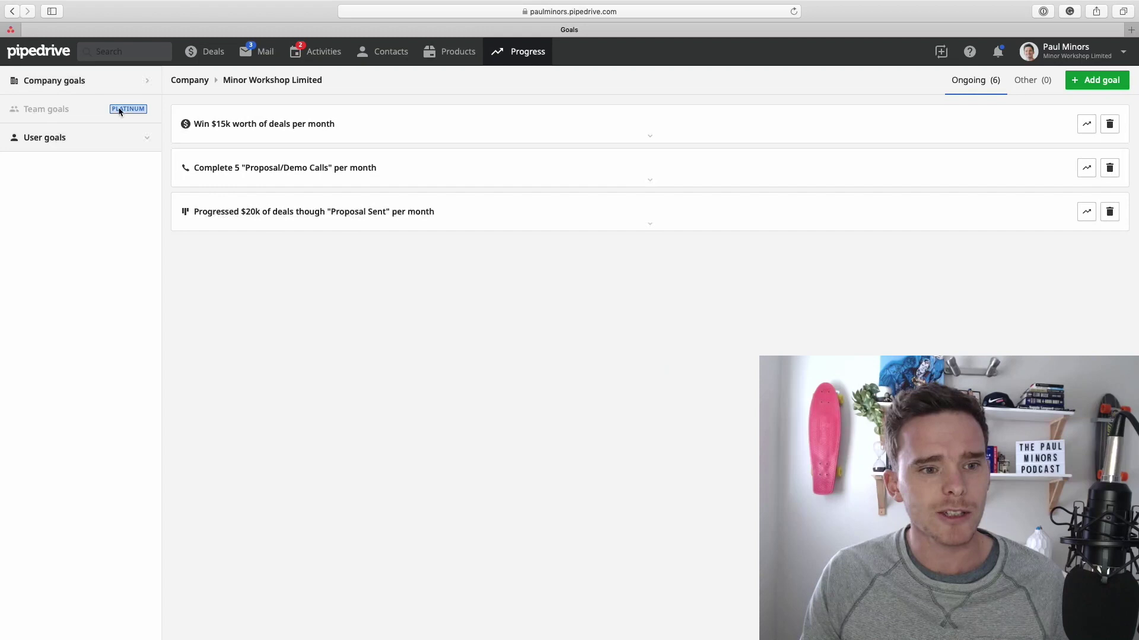
pyautogui.click(86, 143)
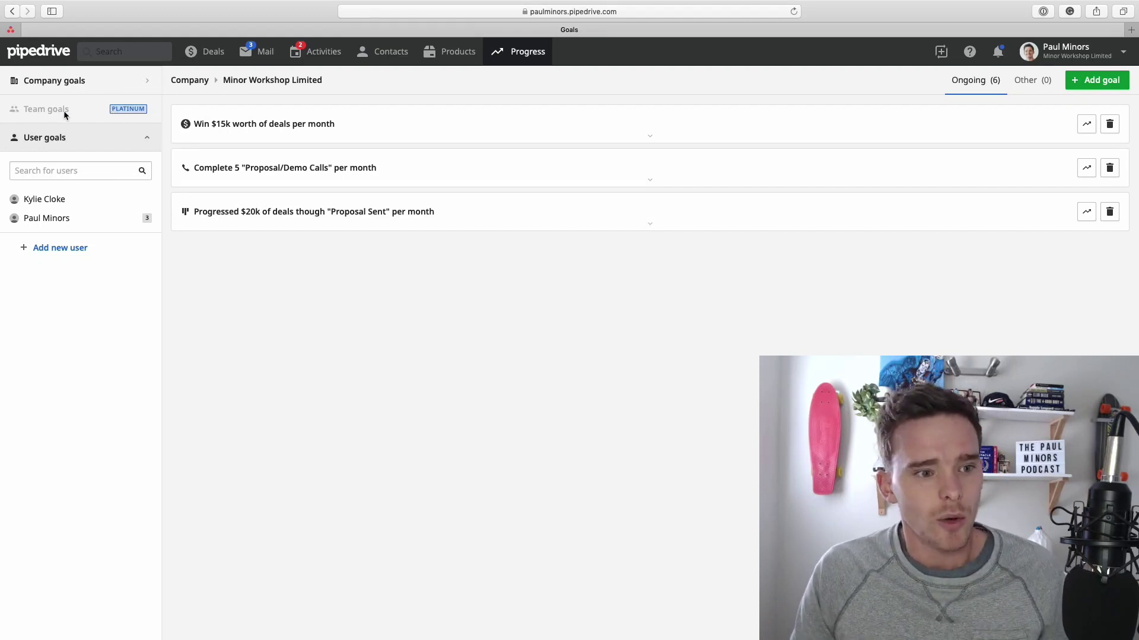
pyautogui.click(136, 222)
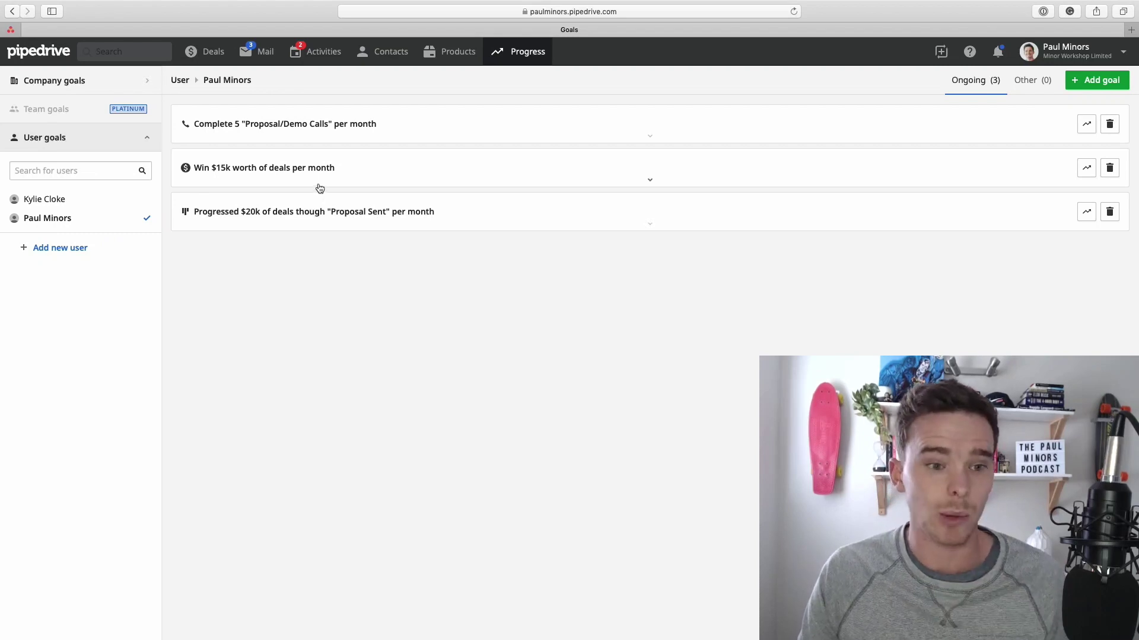
pyautogui.click(455, 126)
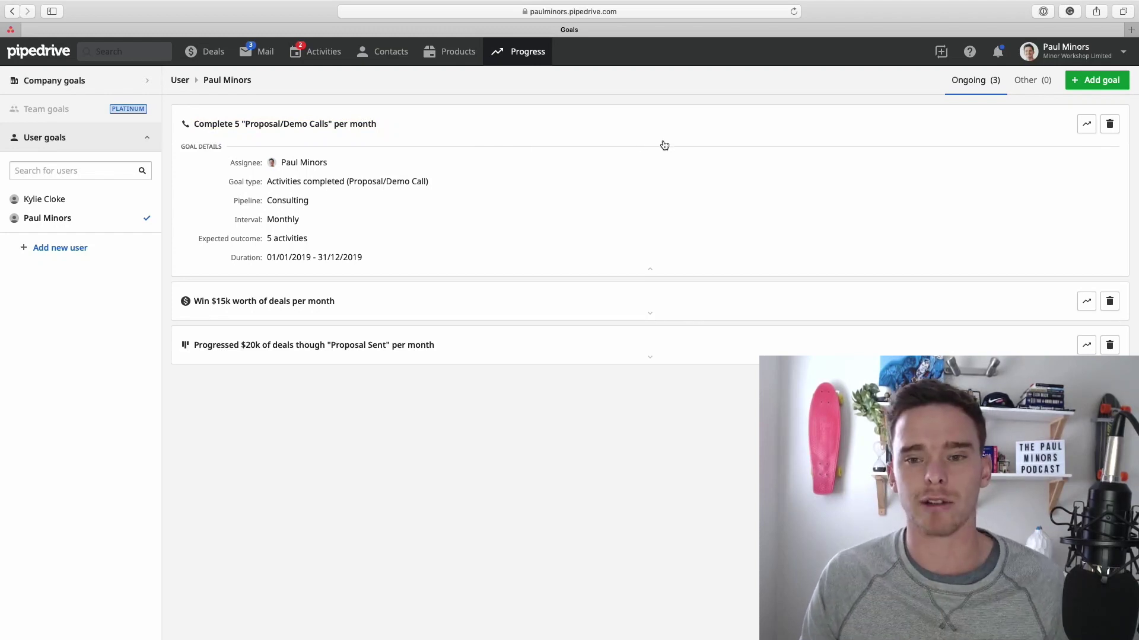
# - Start a new goal assigned to the same individual user and continue to the goal type
pyautogui.click(1096, 80)
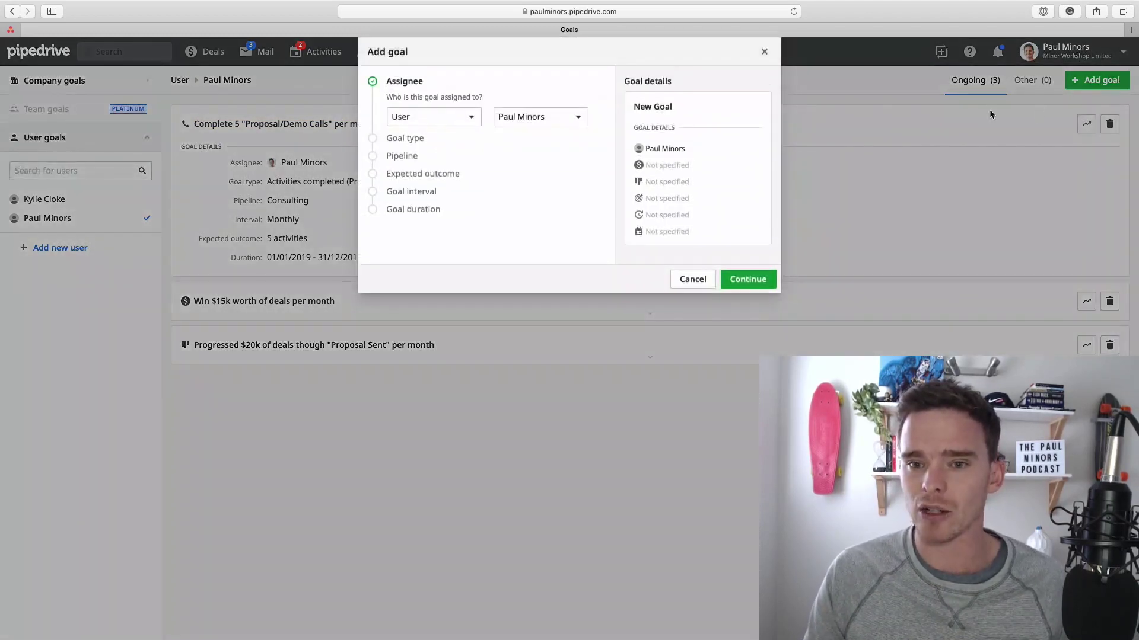
pyautogui.click(444, 117)
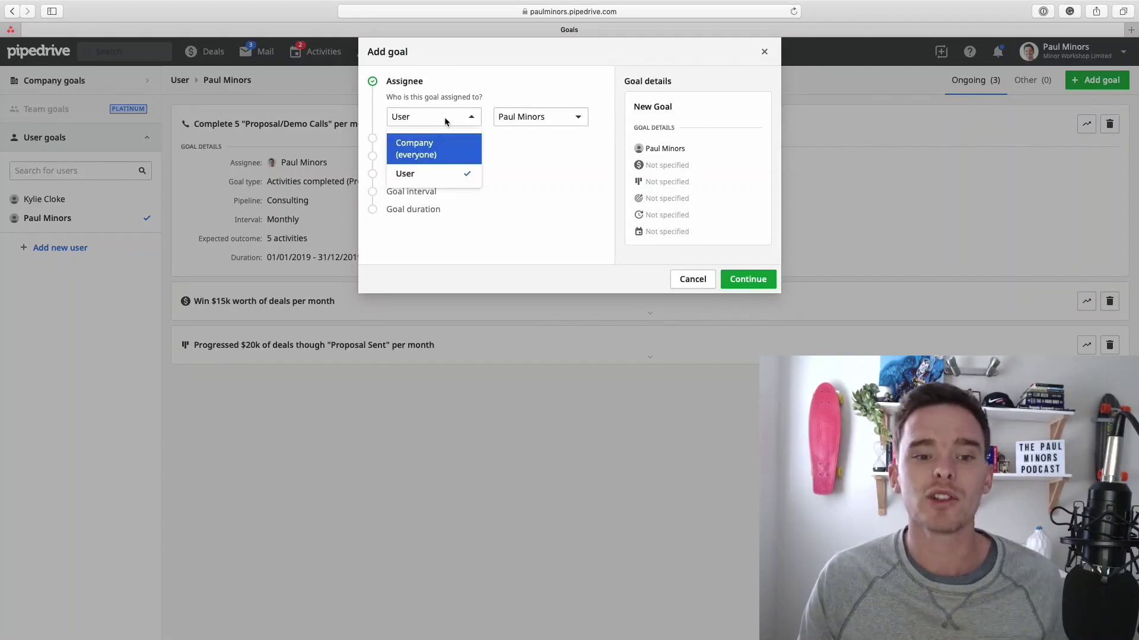
pyautogui.click(419, 176)
pyautogui.click(522, 115)
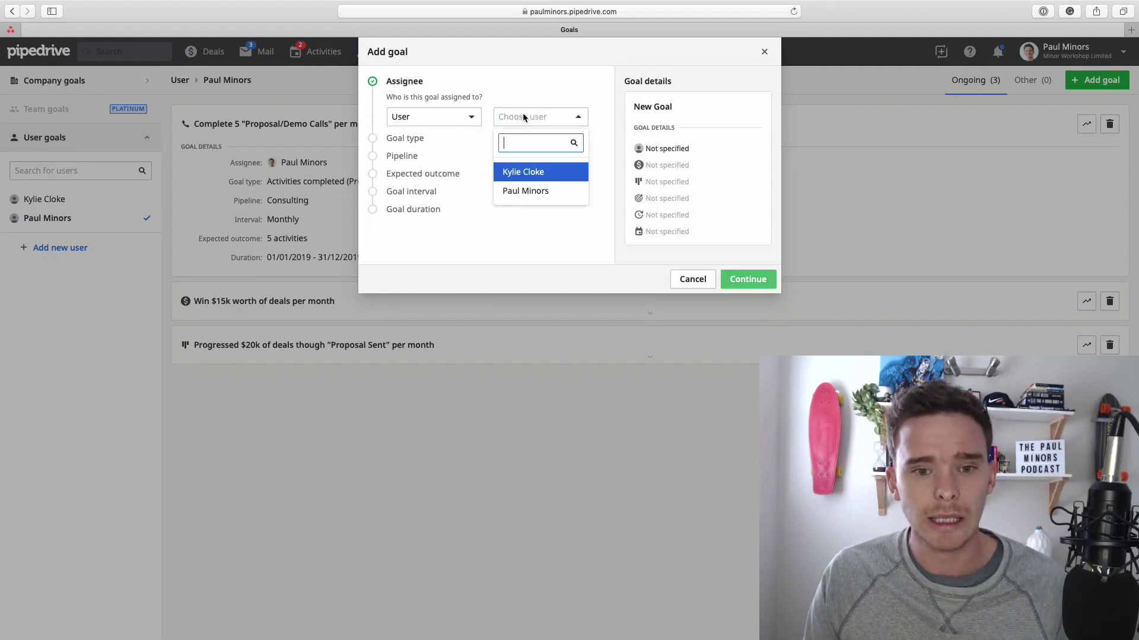
pyautogui.click(548, 188)
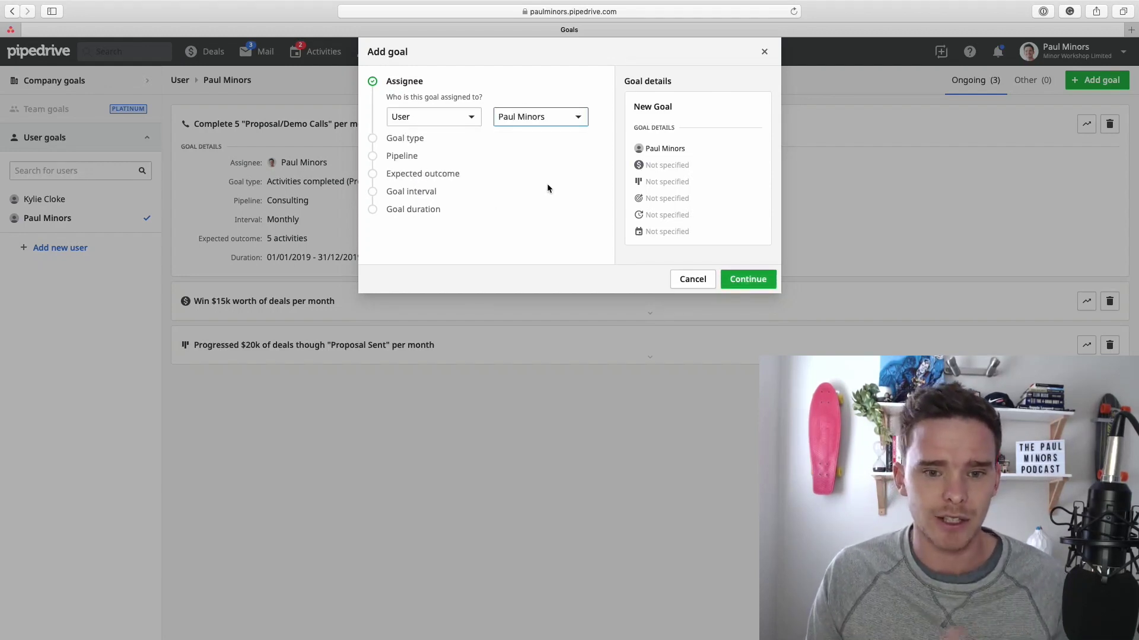
pyautogui.click(746, 279)
# - Open the goal type list for the new goal
pyautogui.click(424, 135)
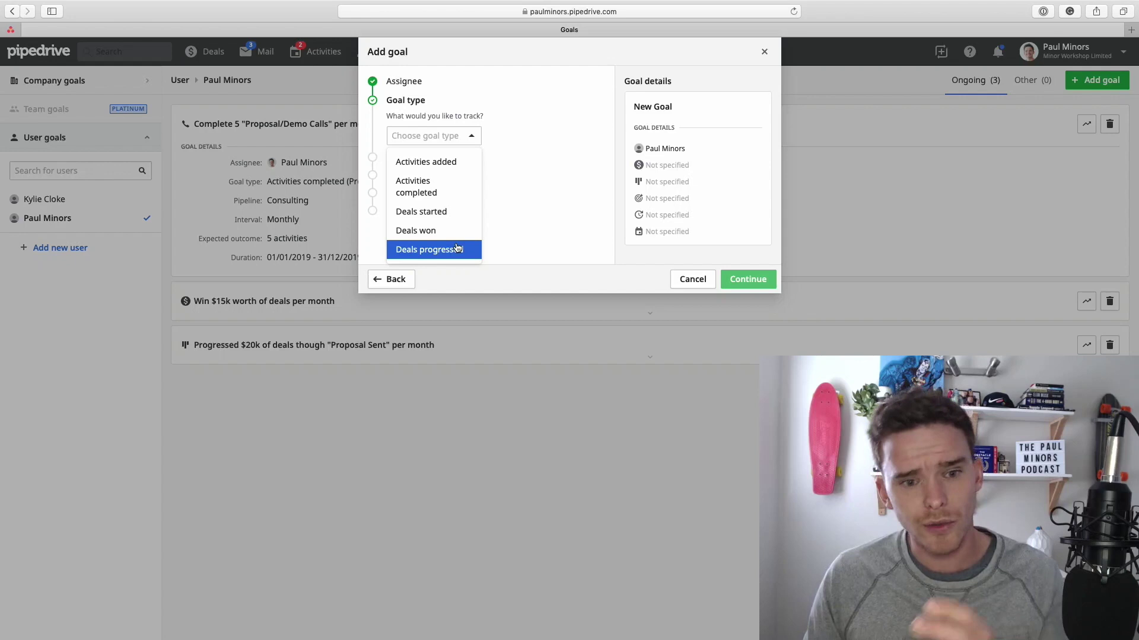
# - Make the goal count completed Proposal/Demo Call activities in no specific pipeline
pyautogui.click(459, 190)
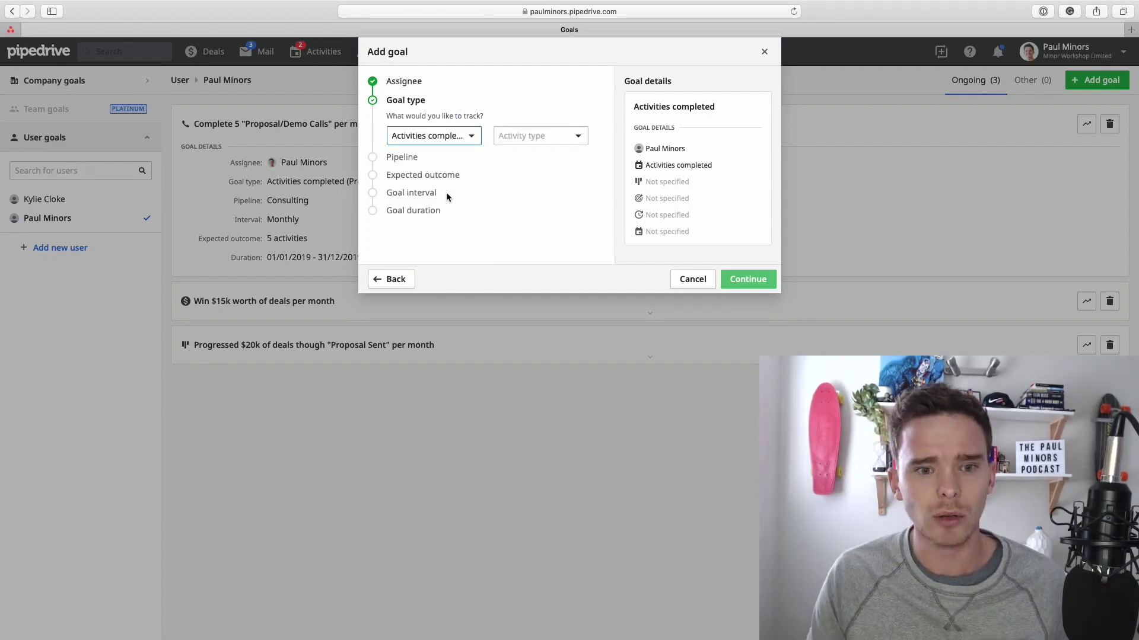
pyautogui.click(531, 136)
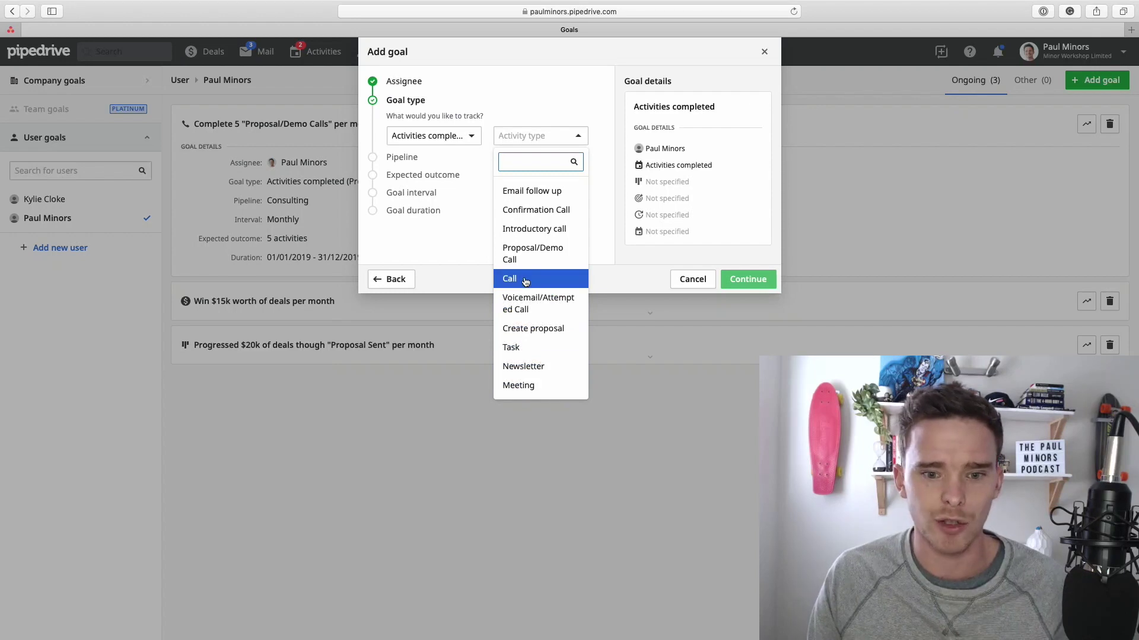
pyautogui.click(528, 256)
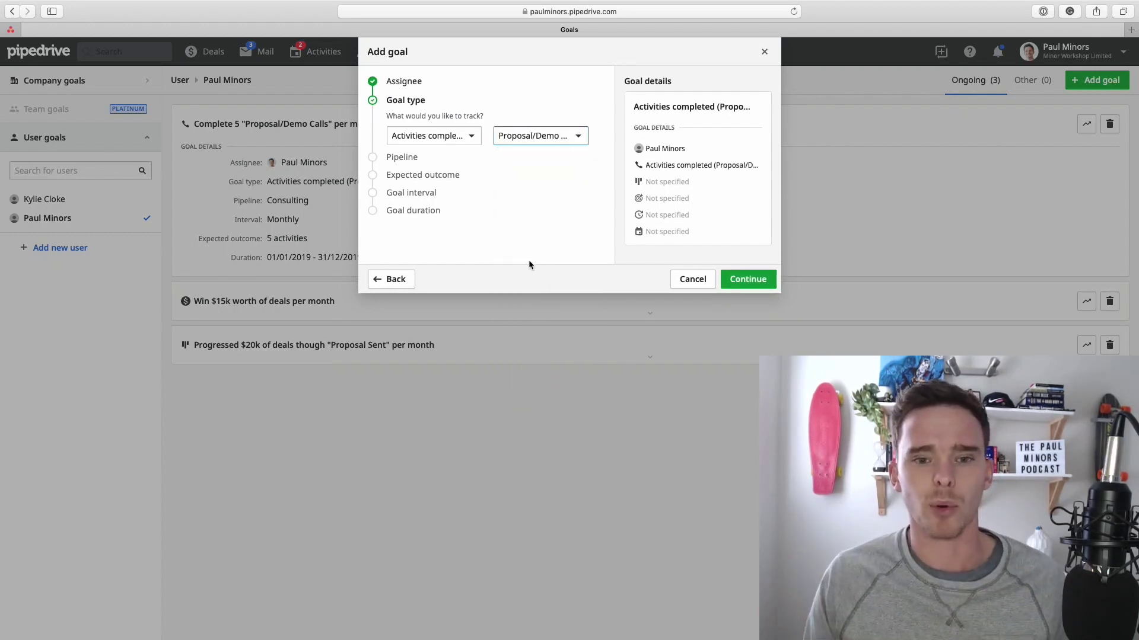
pyautogui.click(749, 279)
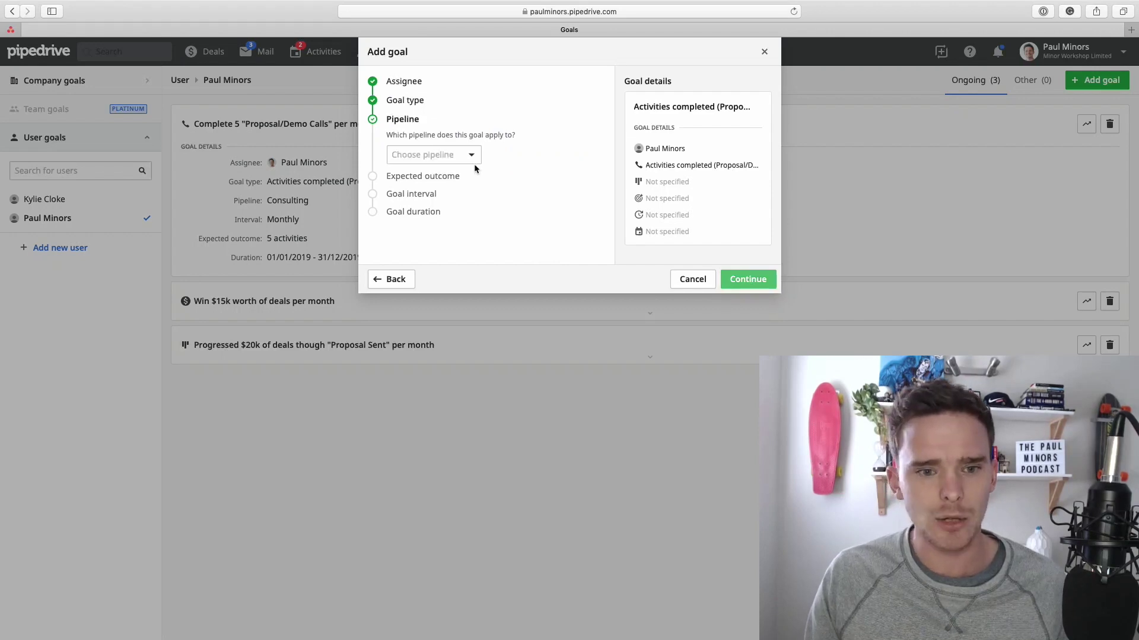
pyautogui.click(468, 154)
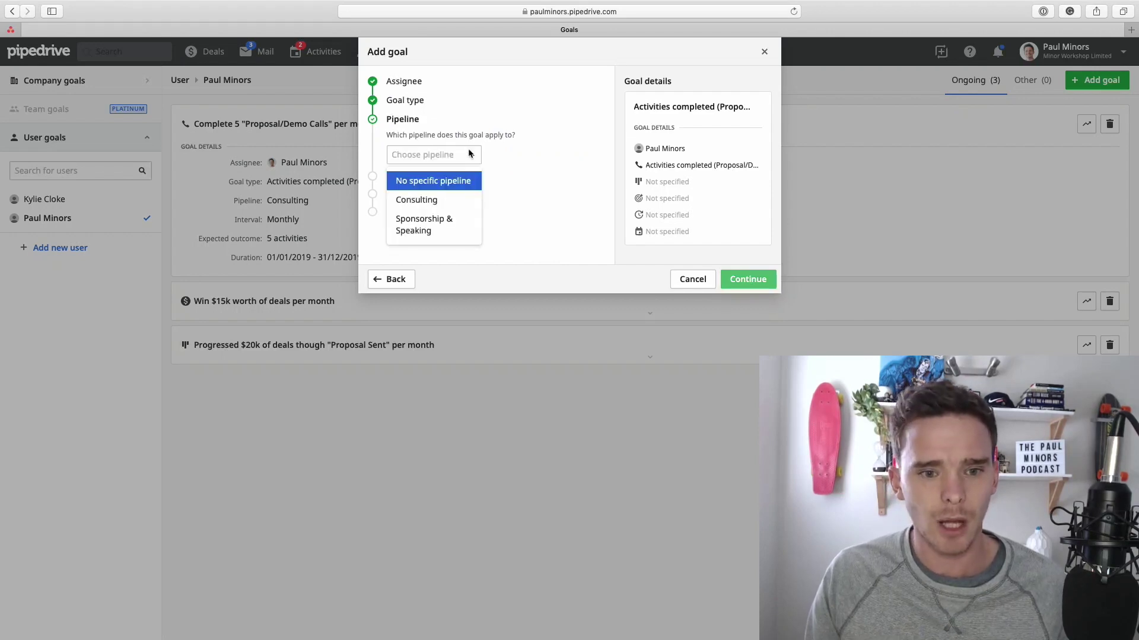
pyautogui.click(448, 188)
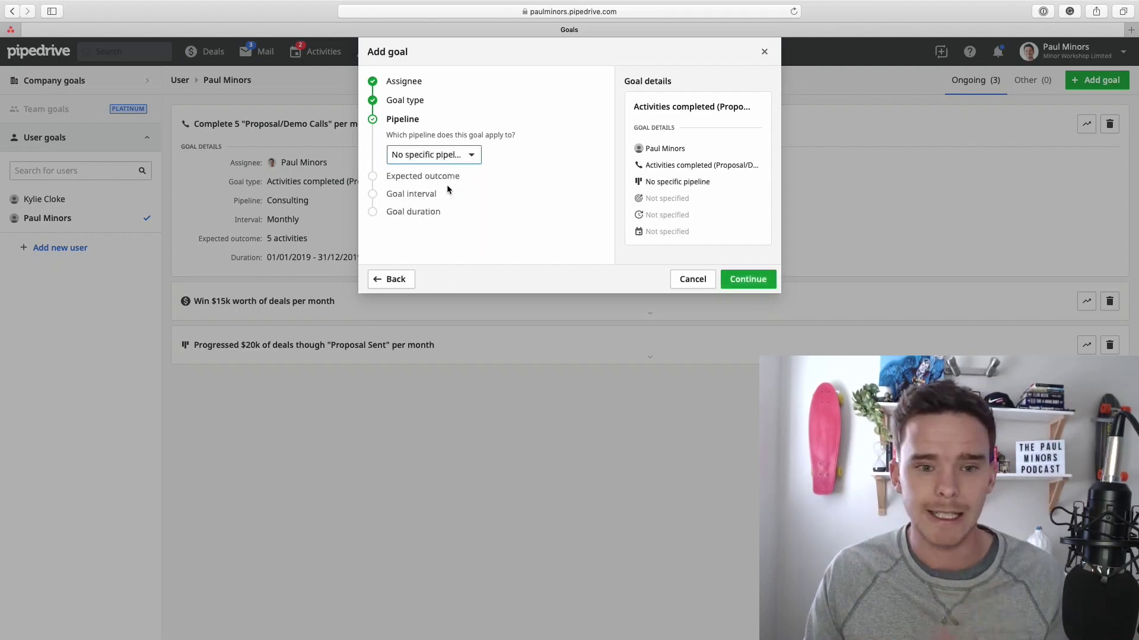
pyautogui.click(752, 278)
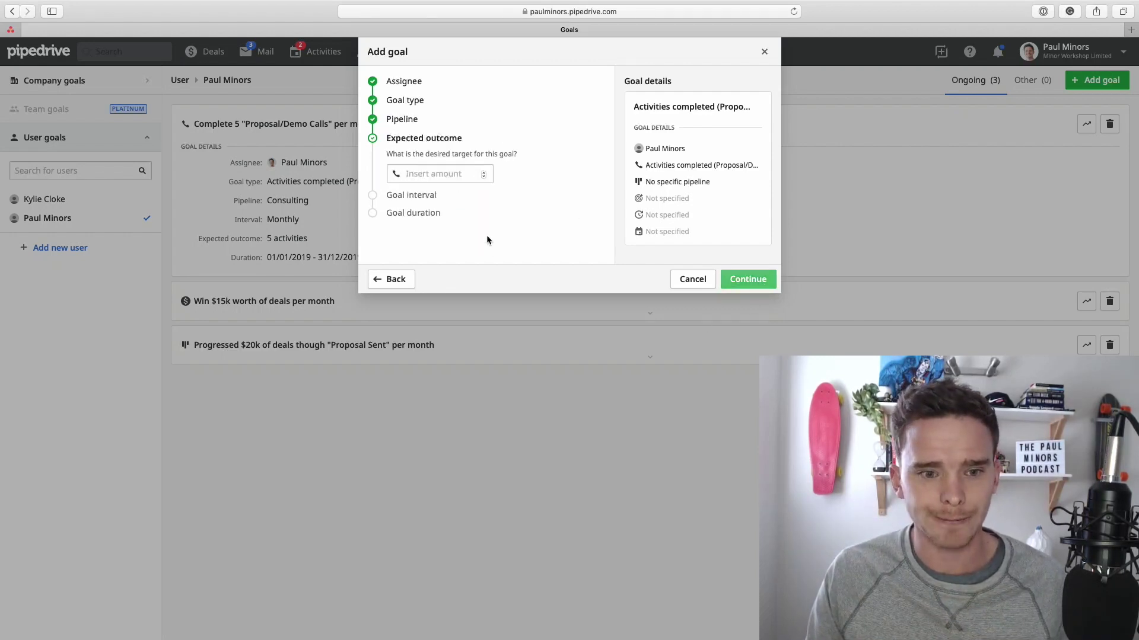
# - Set a target of 5, measured monthly, with the duration This year
pyautogui.click(453, 175)
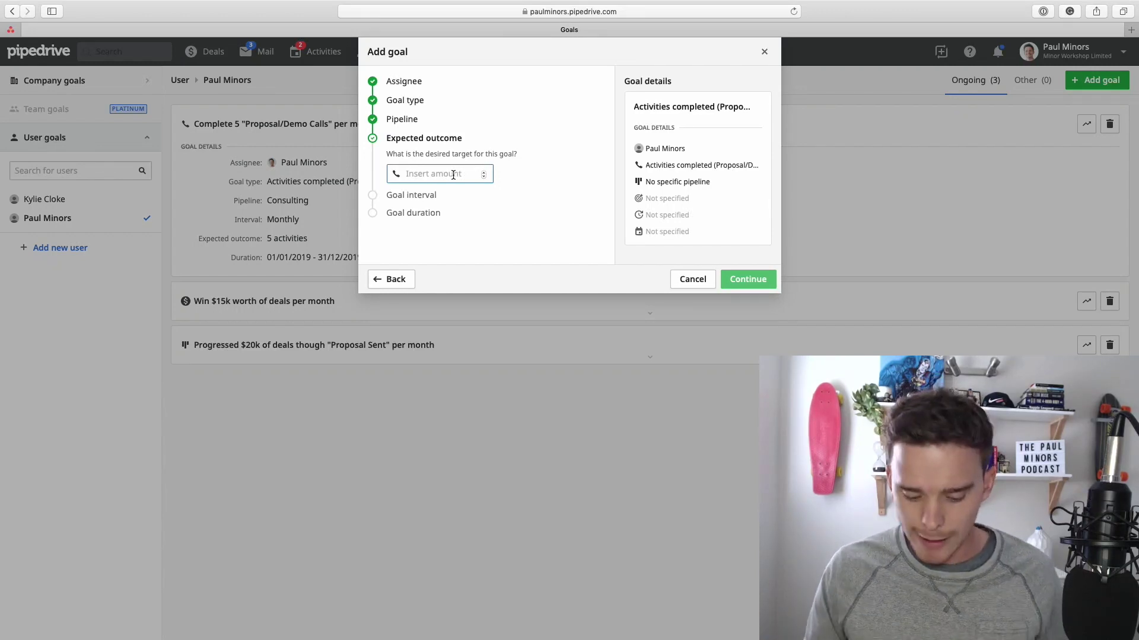
pyautogui.write('5')
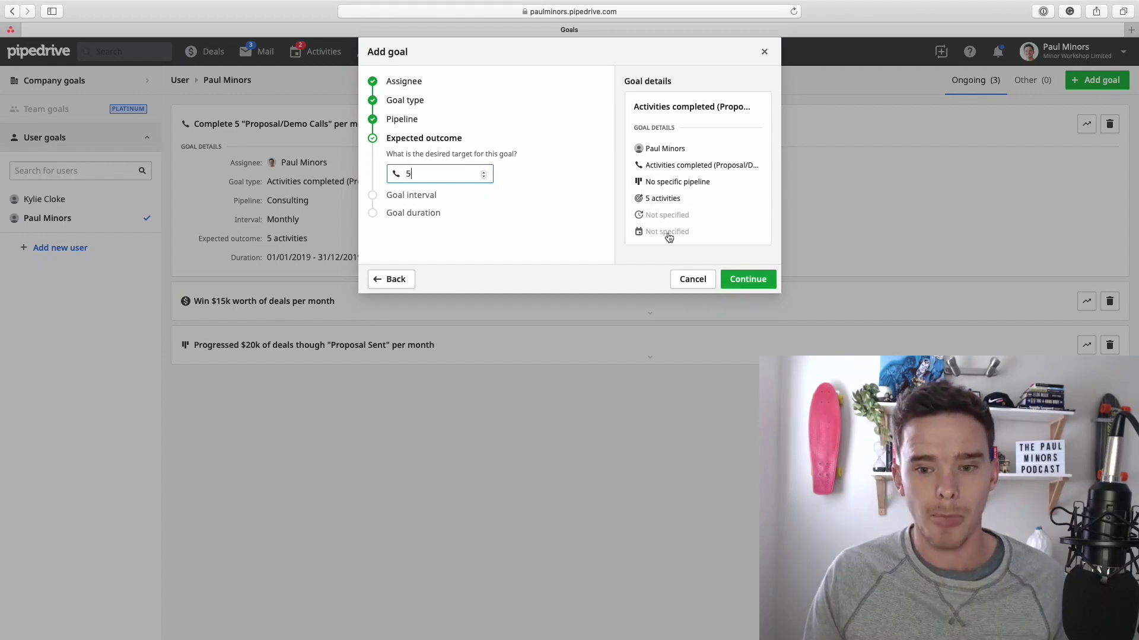
pyautogui.click(733, 280)
pyautogui.click(446, 191)
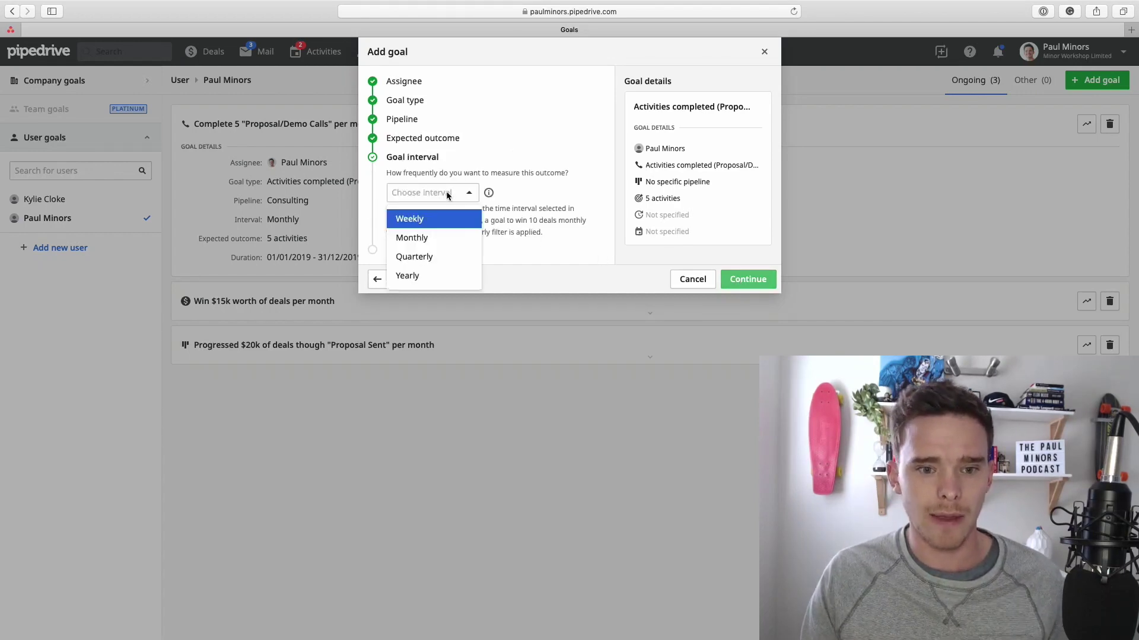
pyautogui.click(426, 237)
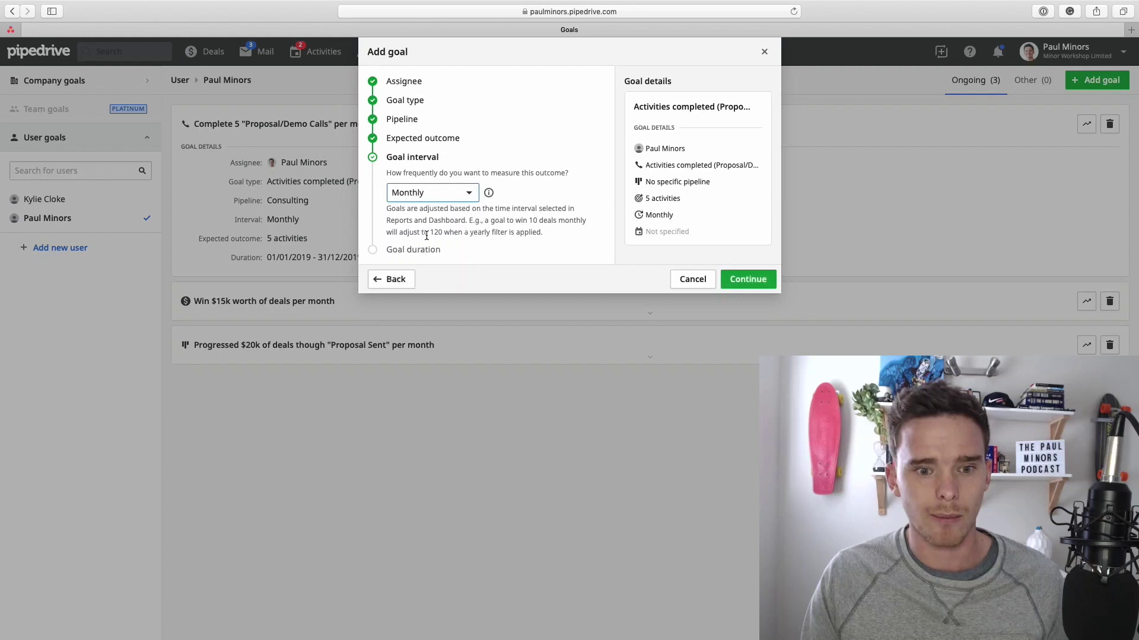
pyautogui.click(736, 279)
pyautogui.click(427, 214)
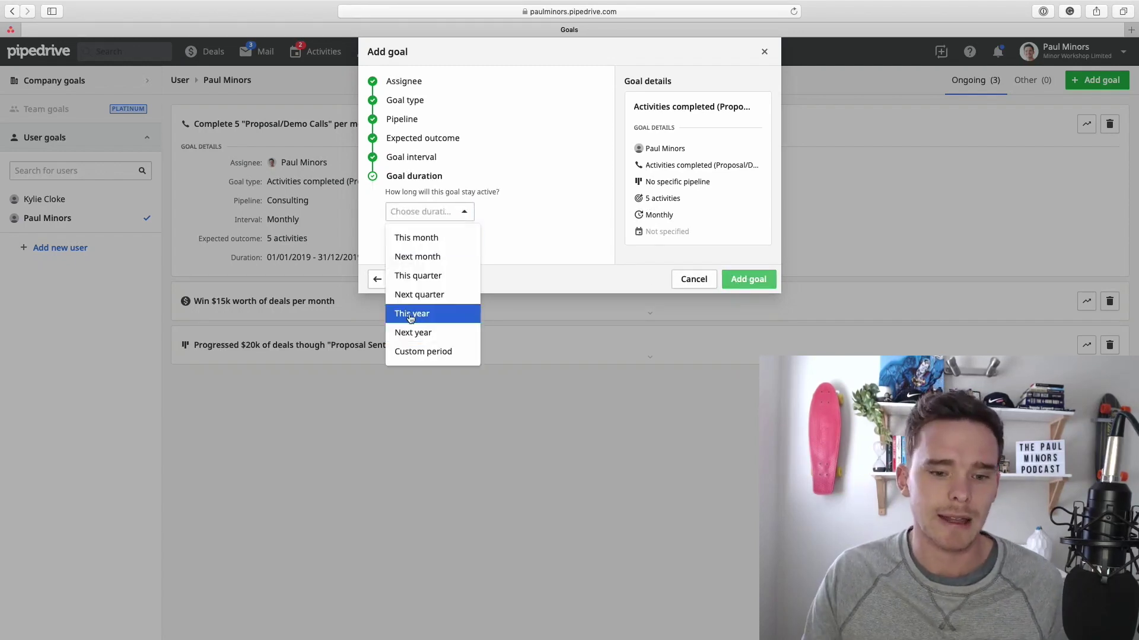
pyautogui.click(418, 313)
# - Keep This year as the duration, then cancel the new goal
pyautogui.click(451, 206)
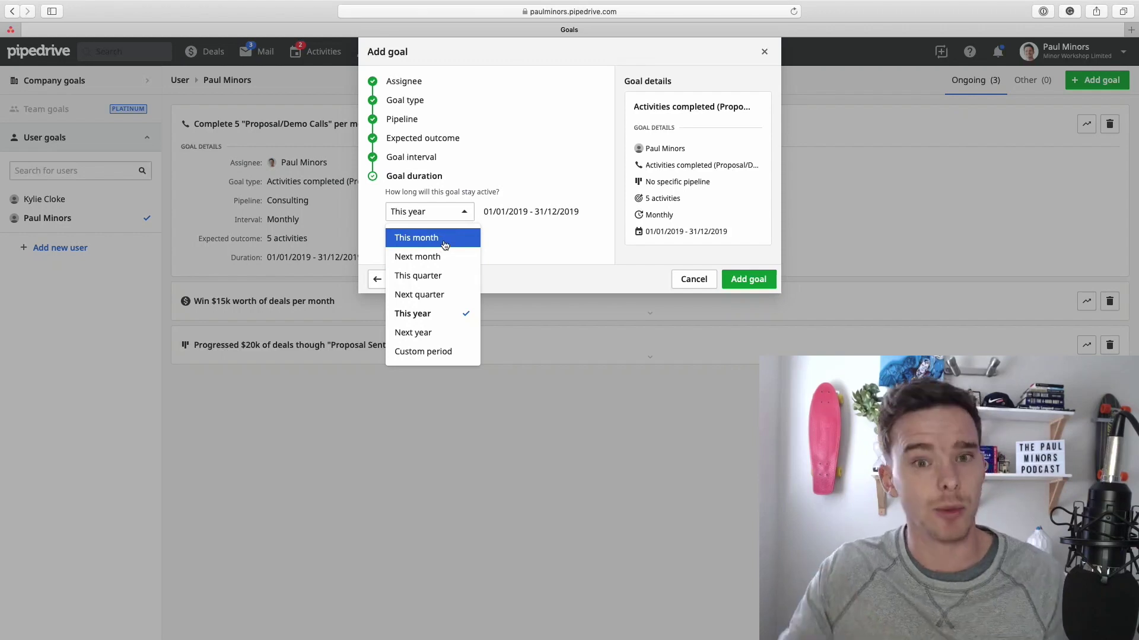
pyautogui.click(534, 252)
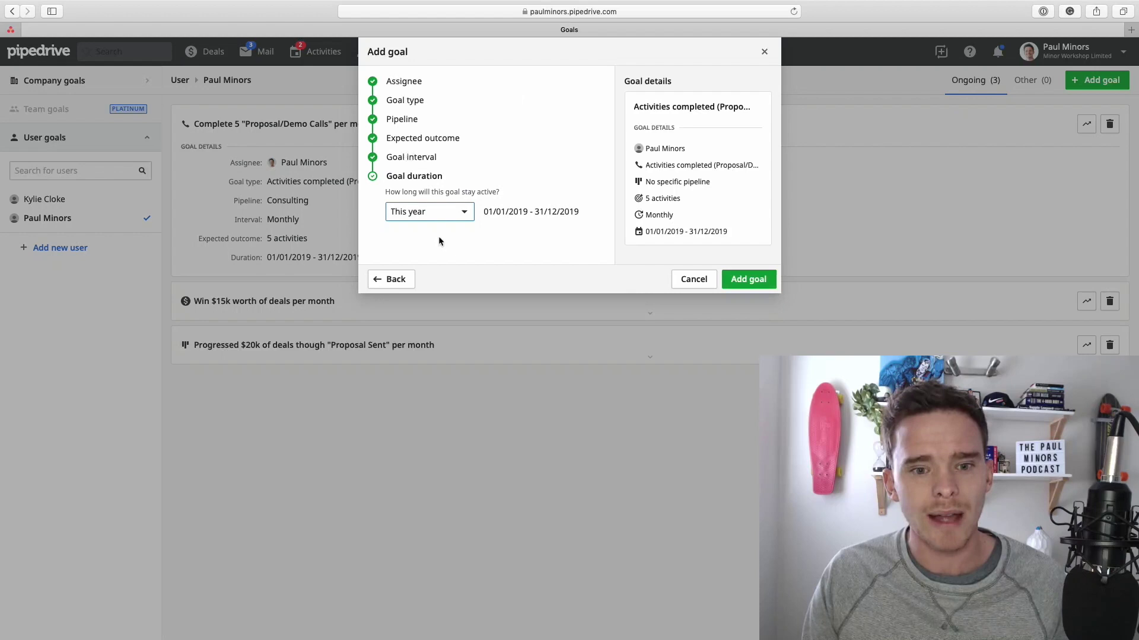
pyautogui.click(682, 278)
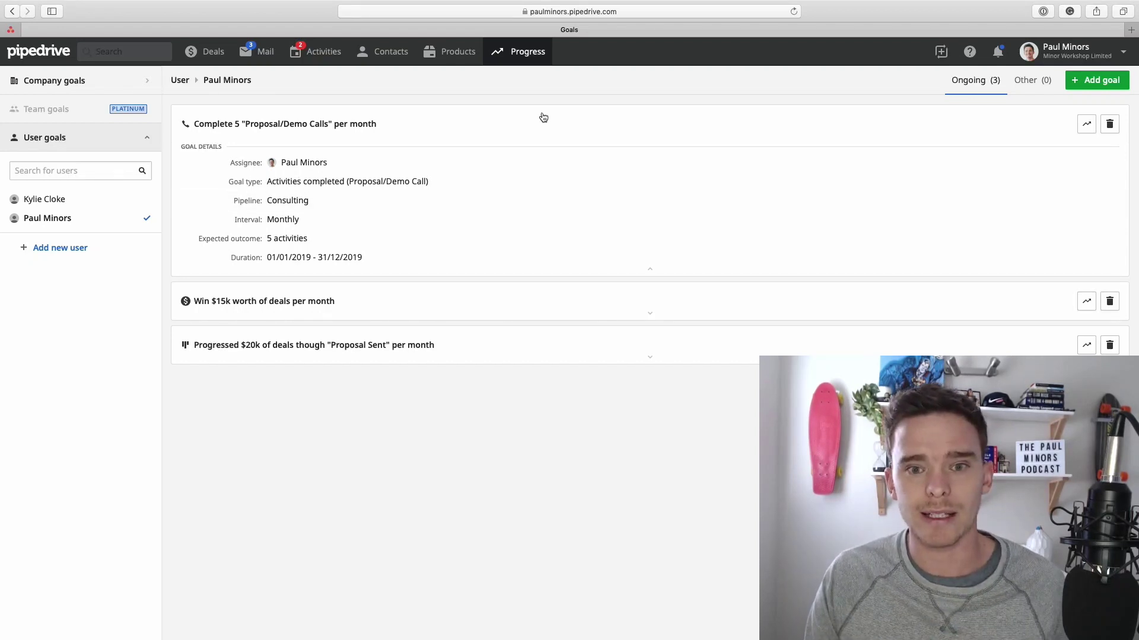
pyautogui.click(1084, 125)
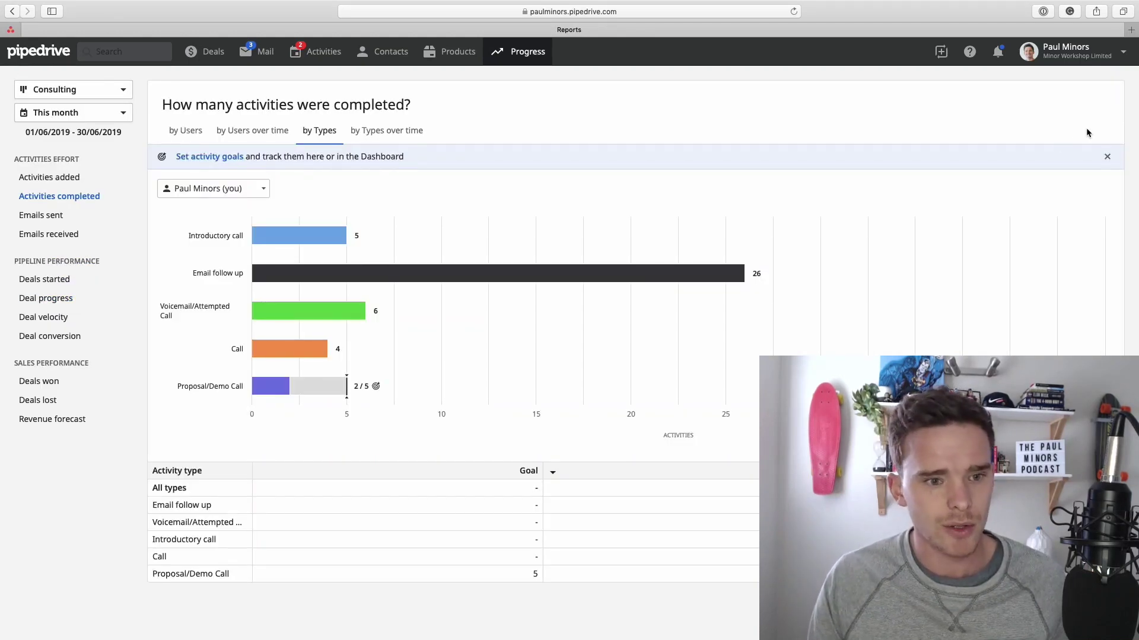
pyautogui.moveTo(346, 386)
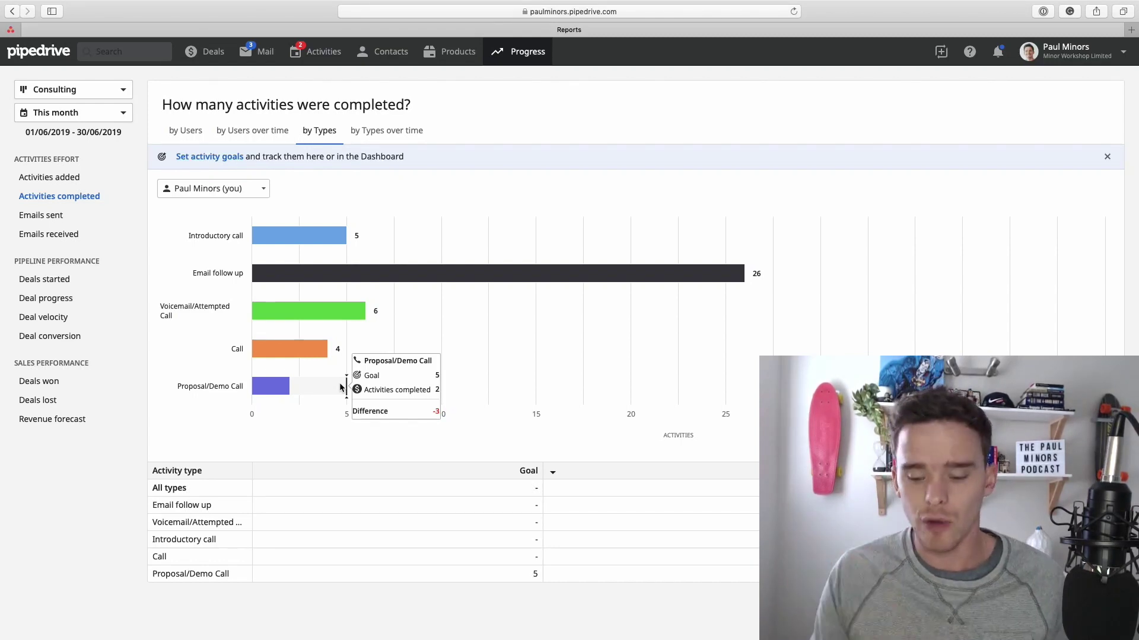
pyautogui.click(340, 386)
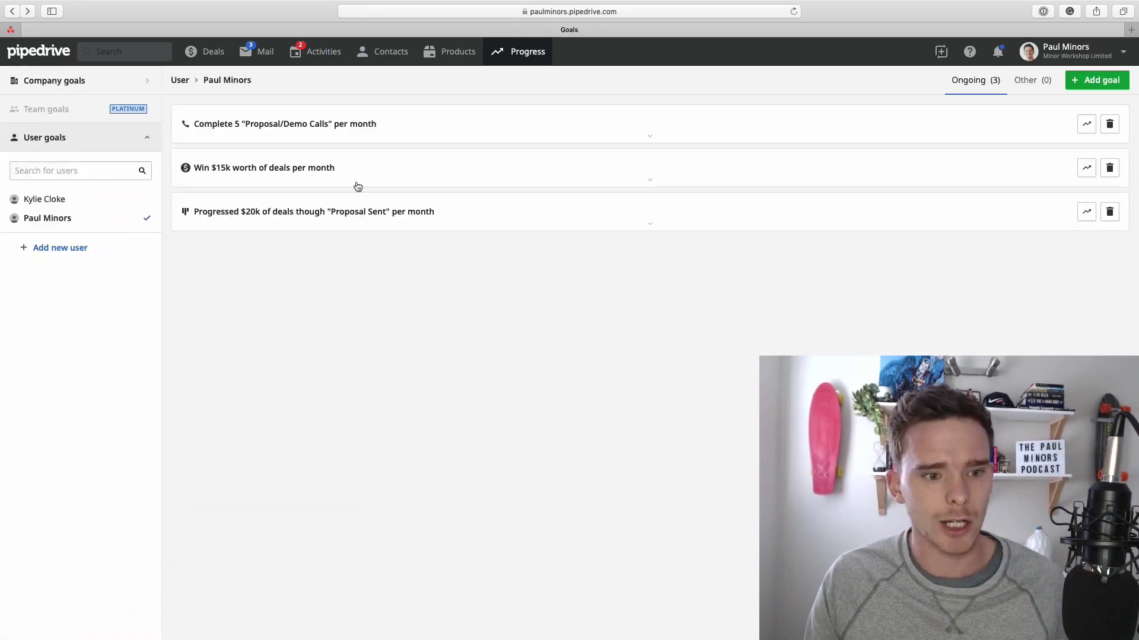
pyautogui.click(353, 218)
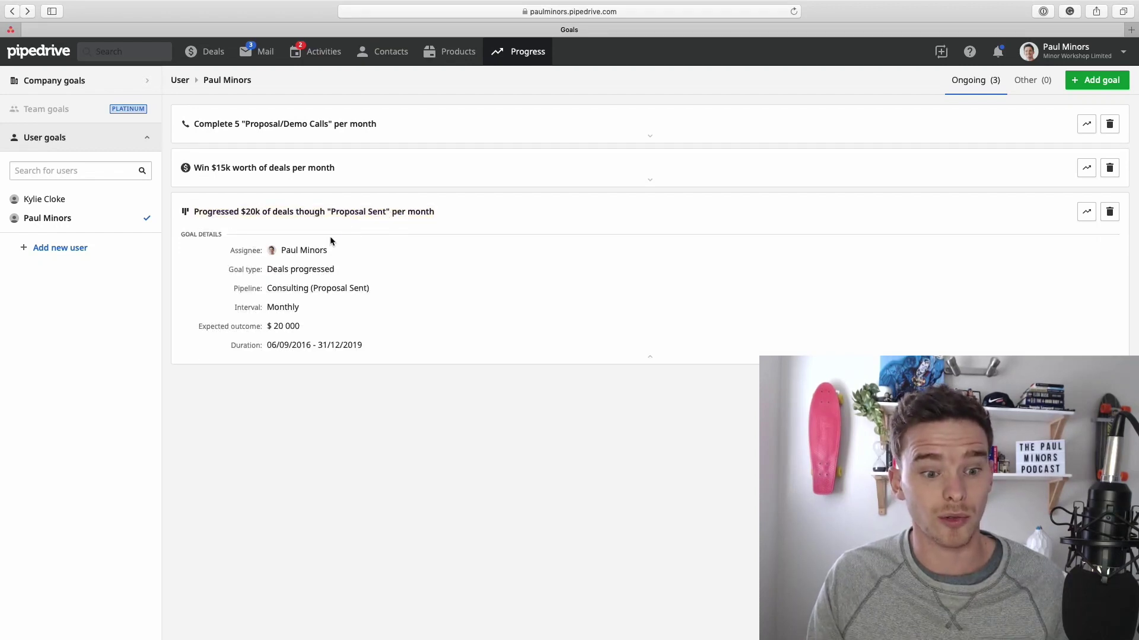
pyautogui.click(1086, 212)
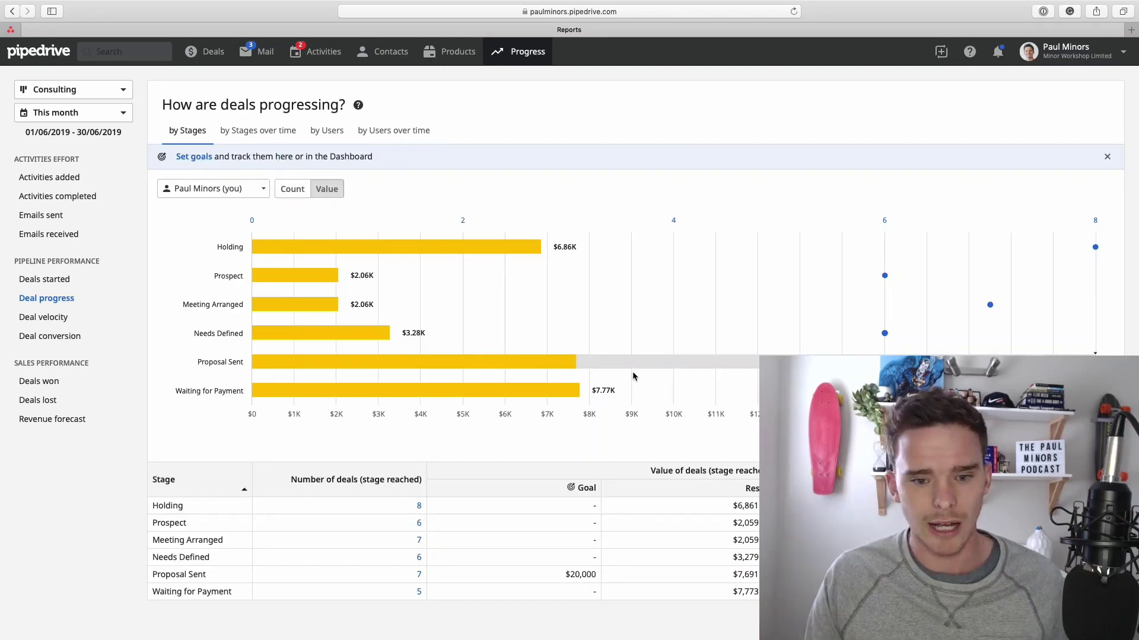
pyautogui.moveTo(566, 362)
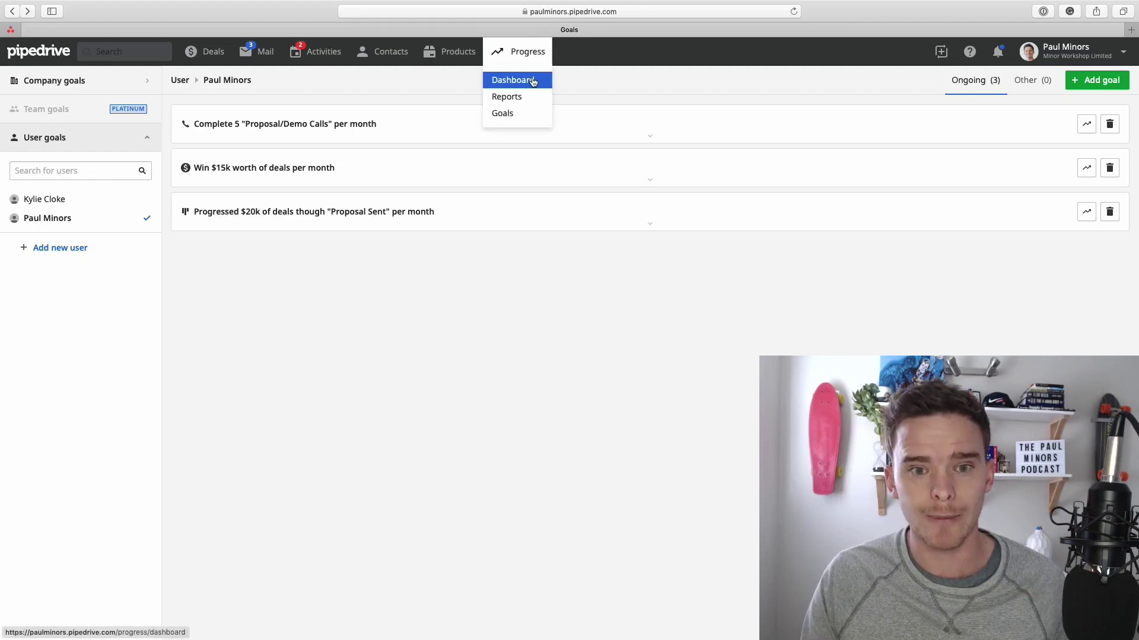
# - Track the company-wide Proposal/Demo Calls goal in the activities-completed report and open its date period choices
pyautogui.click(102, 90)
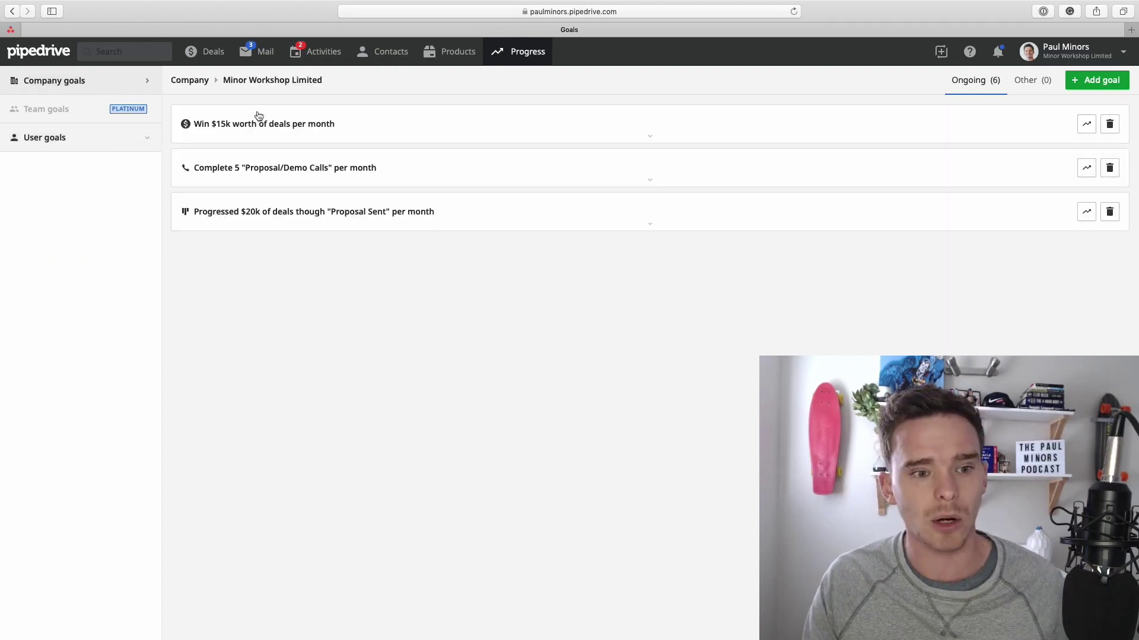
pyautogui.click(352, 172)
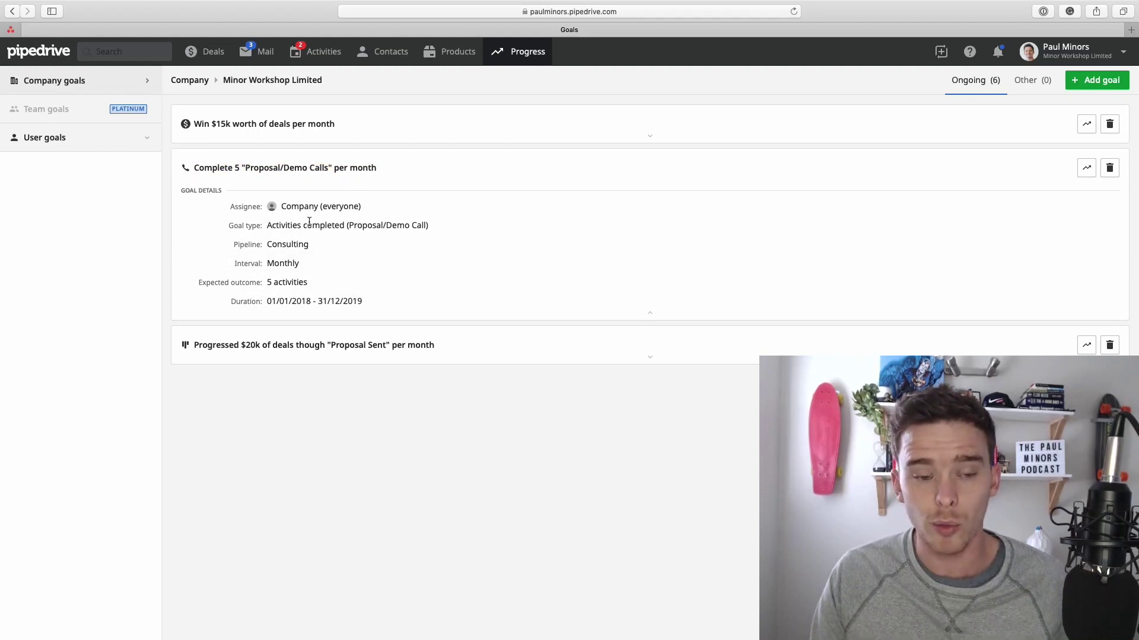
pyautogui.click(1085, 169)
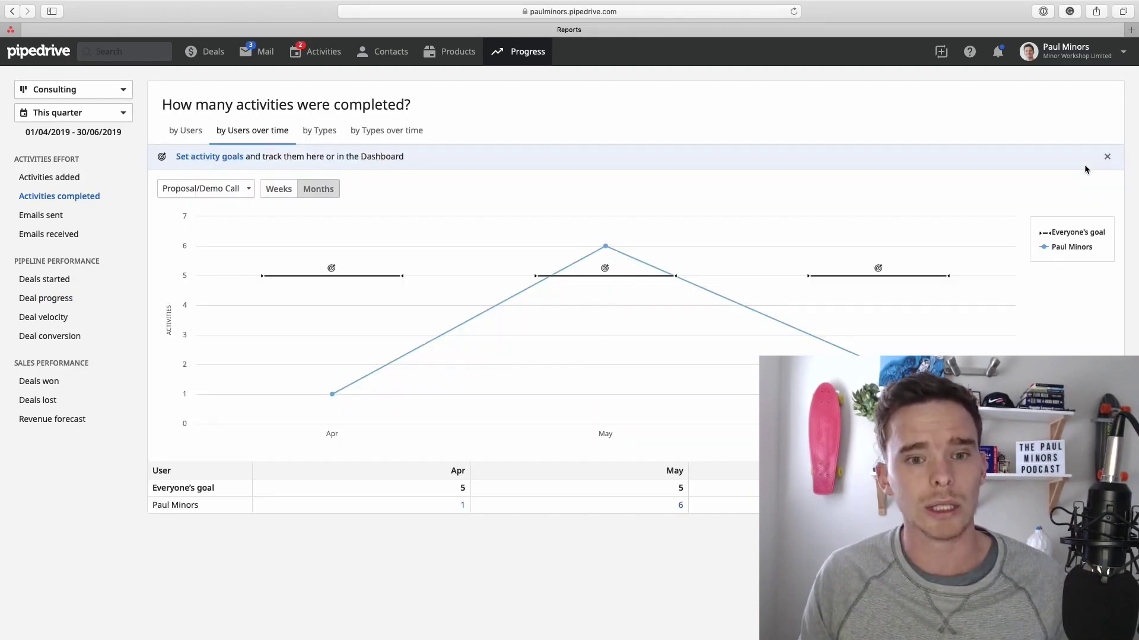
pyautogui.moveTo(768, 261)
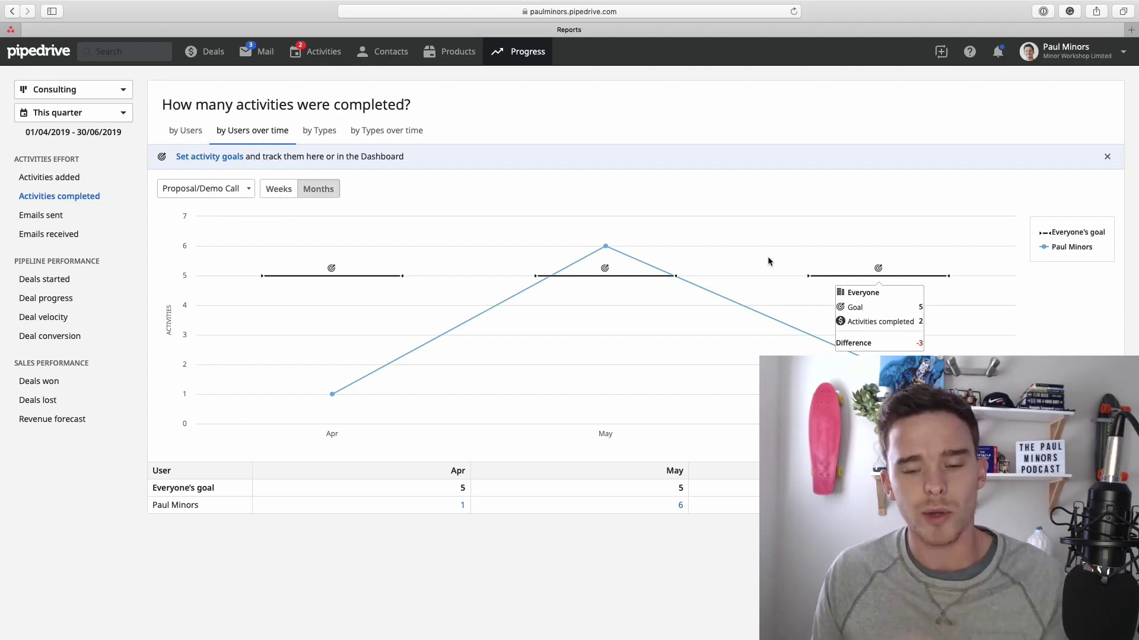
pyautogui.click(115, 113)
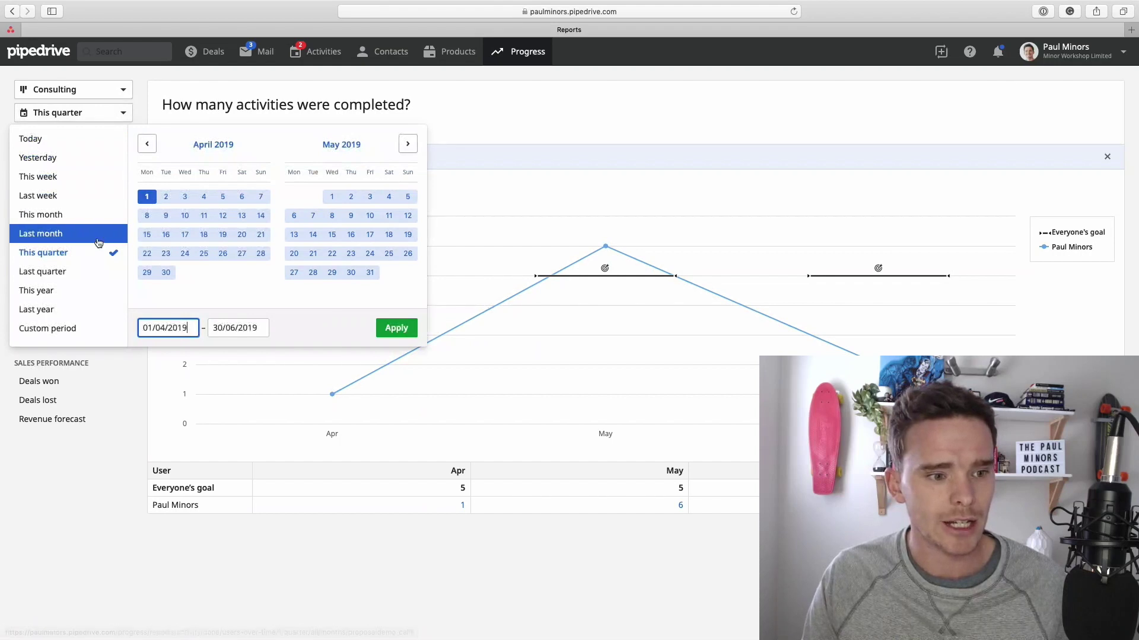
# - Widen the report to This year and review the monthly goal line of 5
pyautogui.click(98, 291)
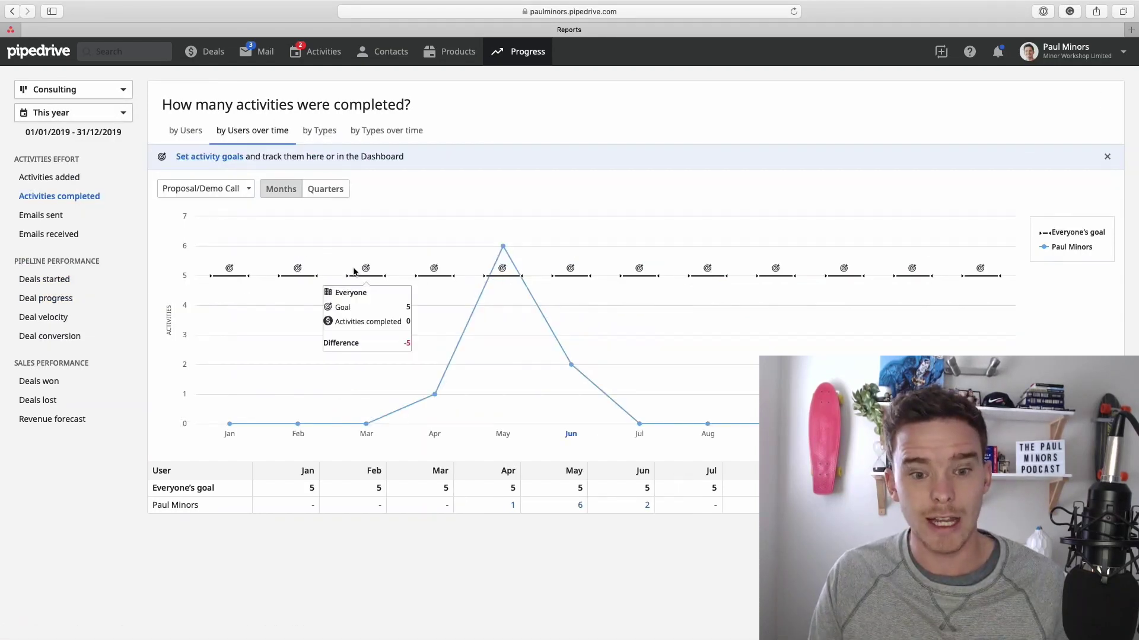
pyautogui.moveTo(524, 268)
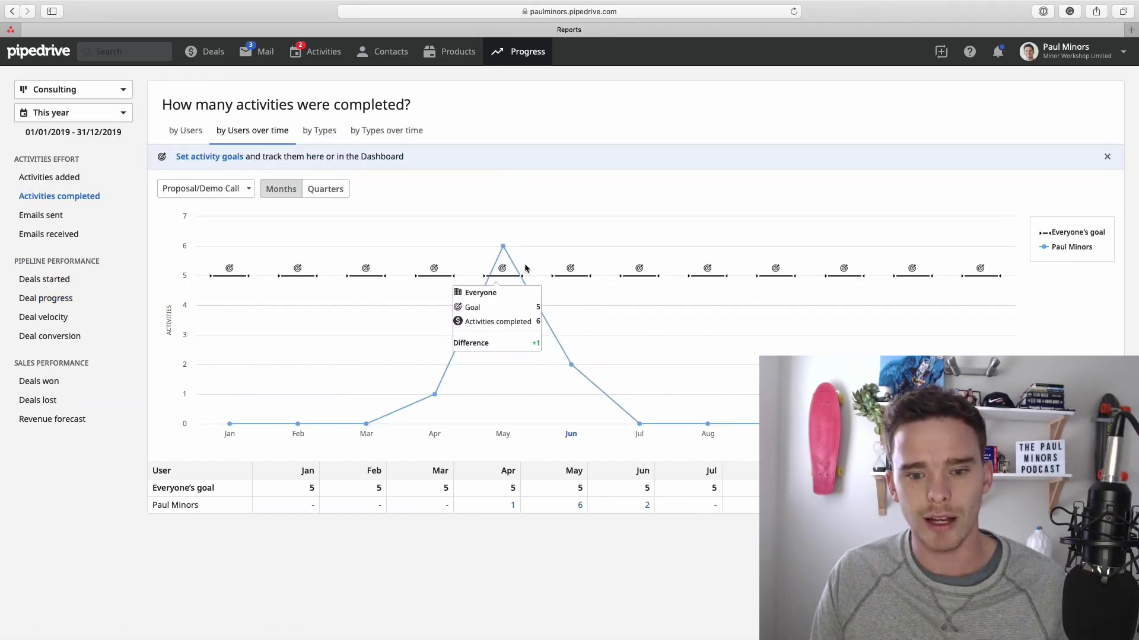
pyautogui.moveTo(371, 405)
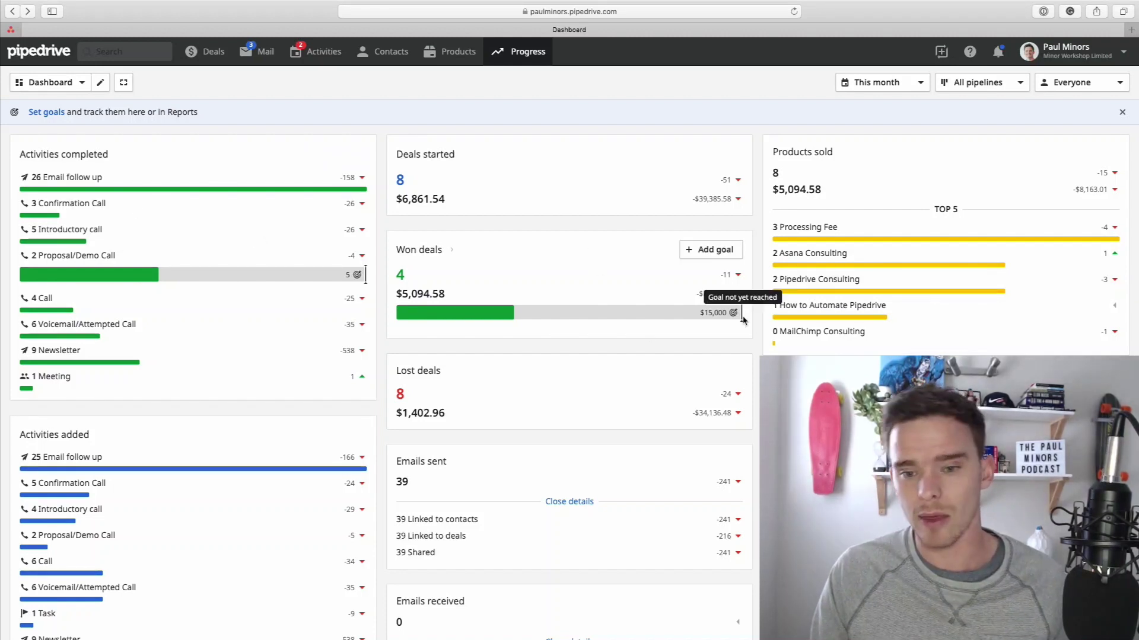
# - Open the Activities completed report by type from the dashboard widget
pyautogui.click(145, 300)
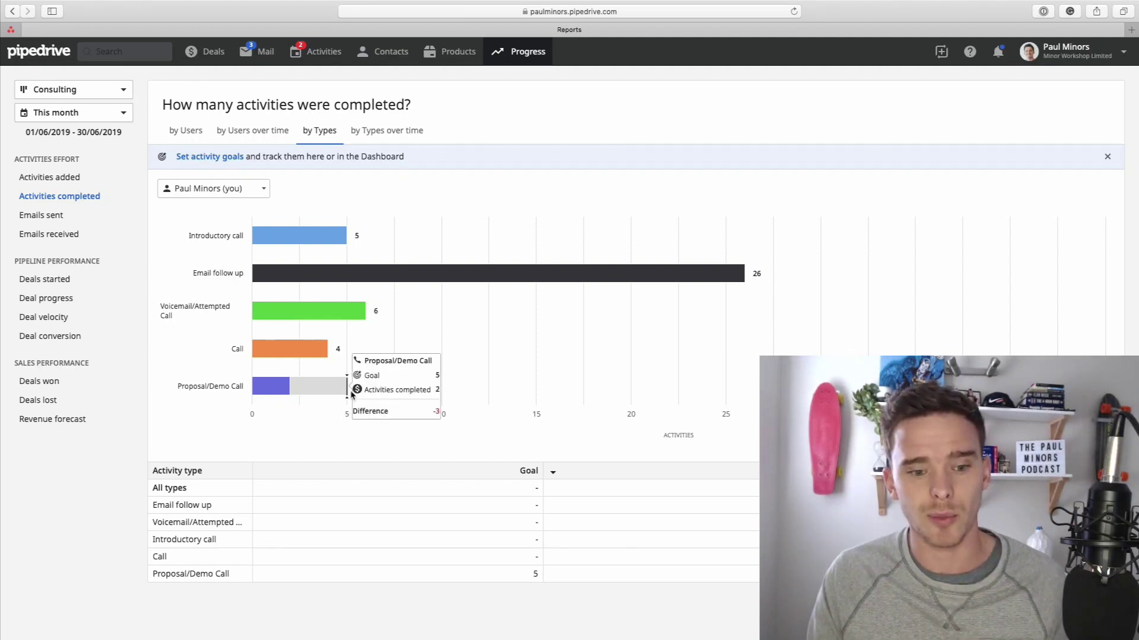
# - Switch the report period to This quarter, showing 9 of 15 Proposal/Demo Calls
pyautogui.click(89, 113)
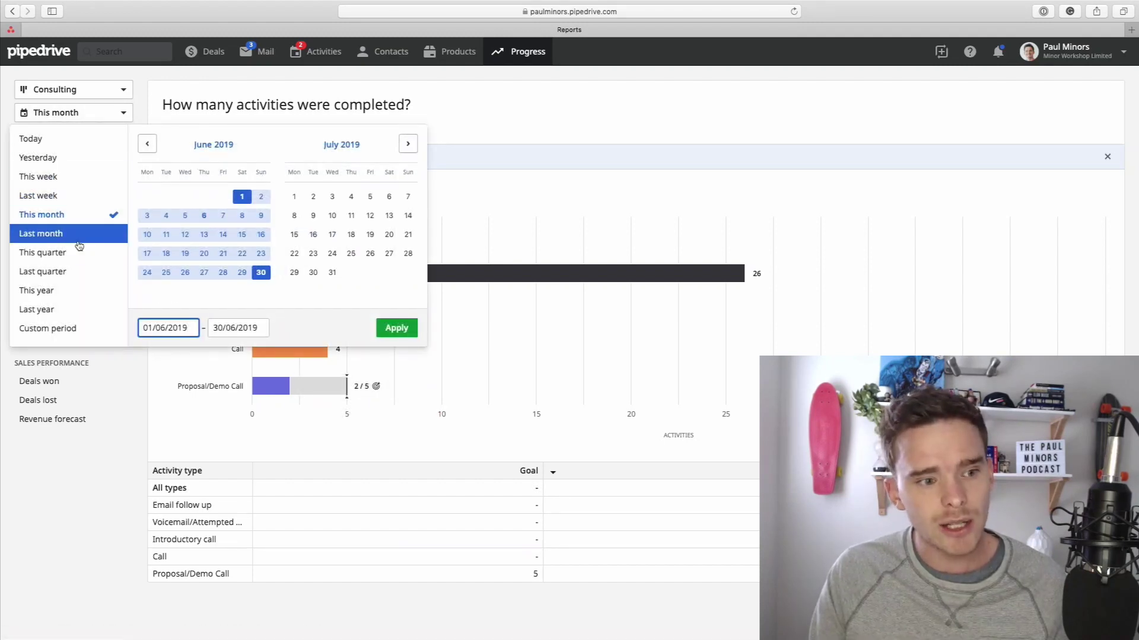
pyautogui.click(118, 254)
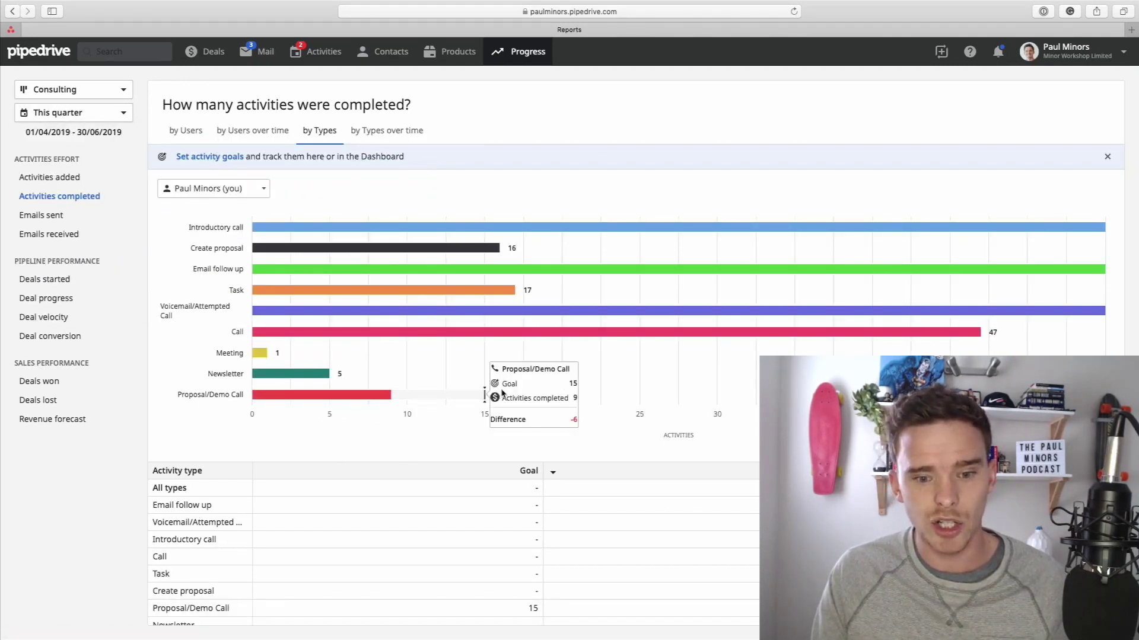